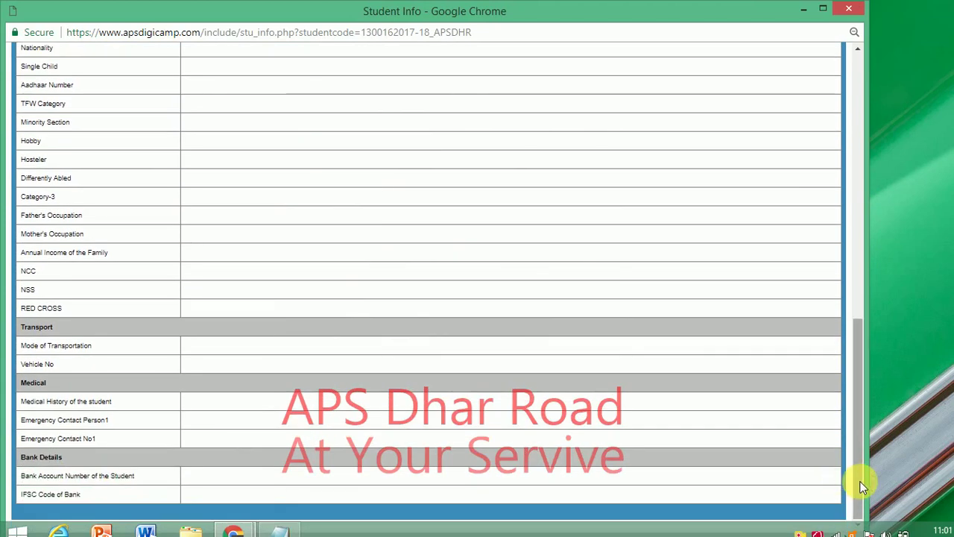
- Finish reviewing the student profile, close it, and view the attendance detail for session 2017-18
left_click_drag(861, 484, 887, 187)
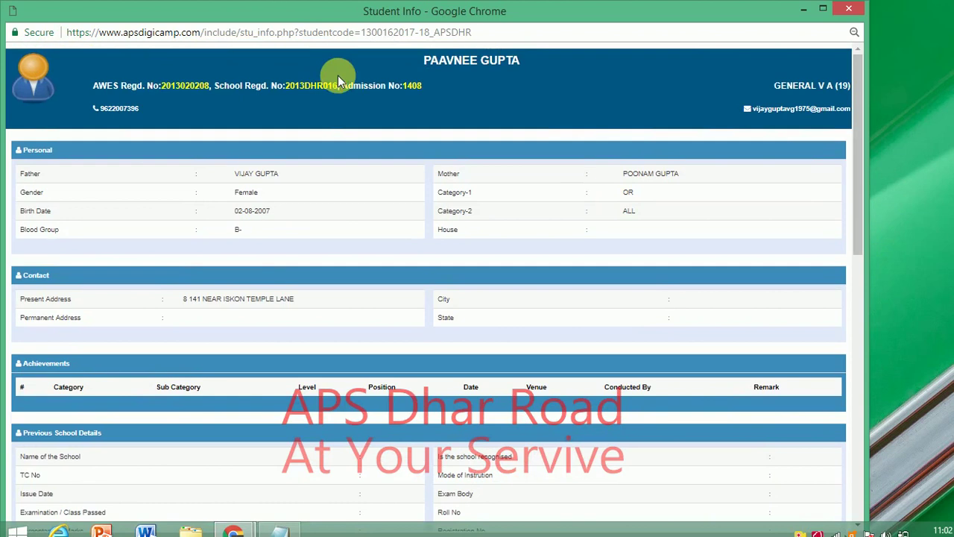
left_click(845, 15)
mouse_move(359, 190)
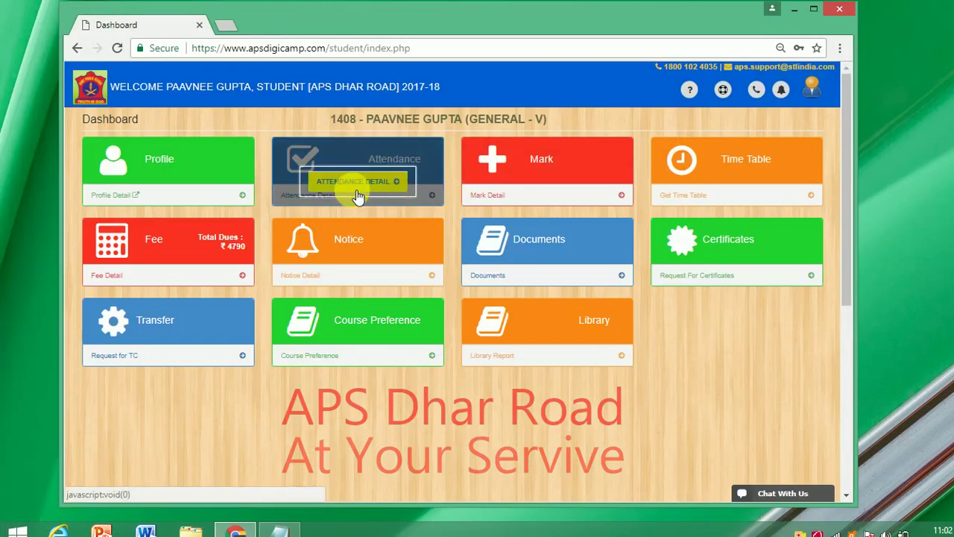
left_click(364, 186)
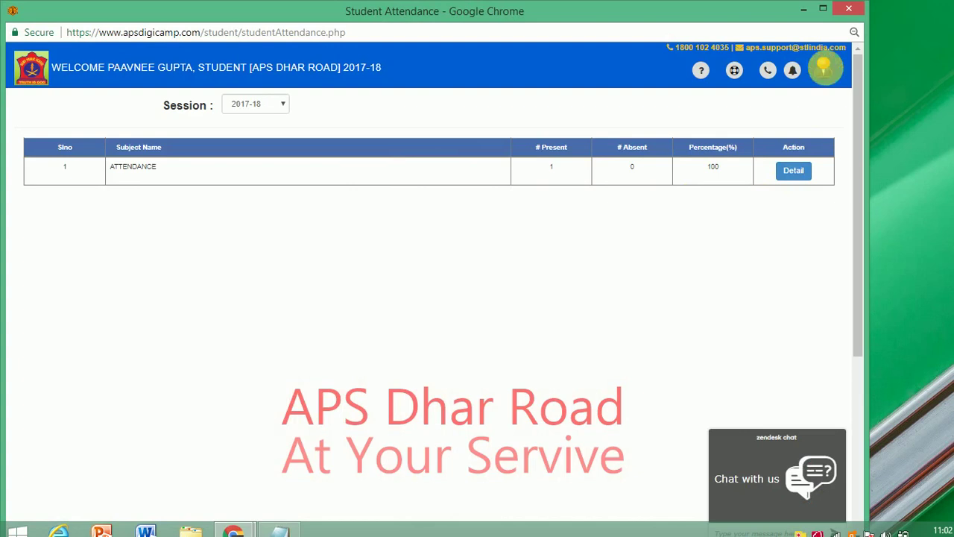
left_click(841, 15)
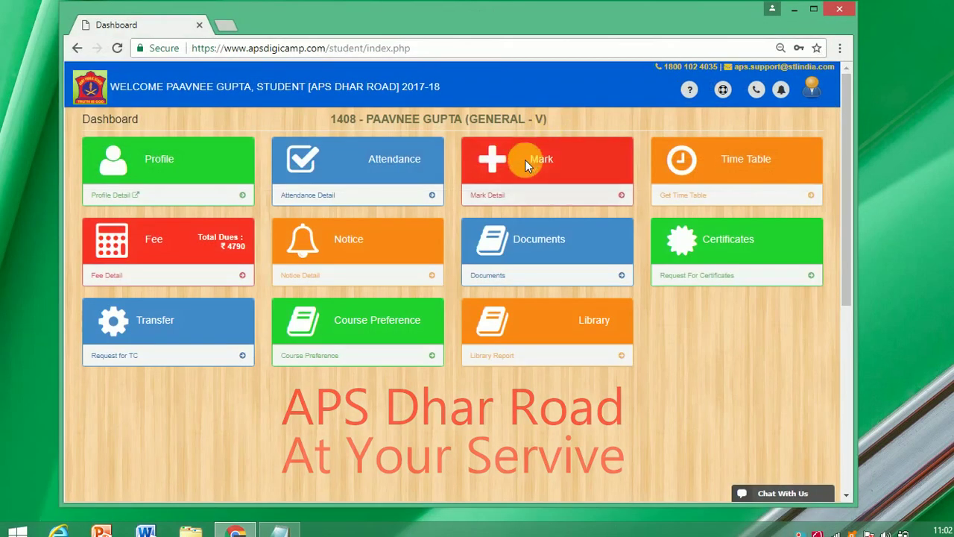
- Examine the 2017-18 mark details across all exam columns and subject rows, and close the report
mouse_move(530, 162)
left_click(536, 172)
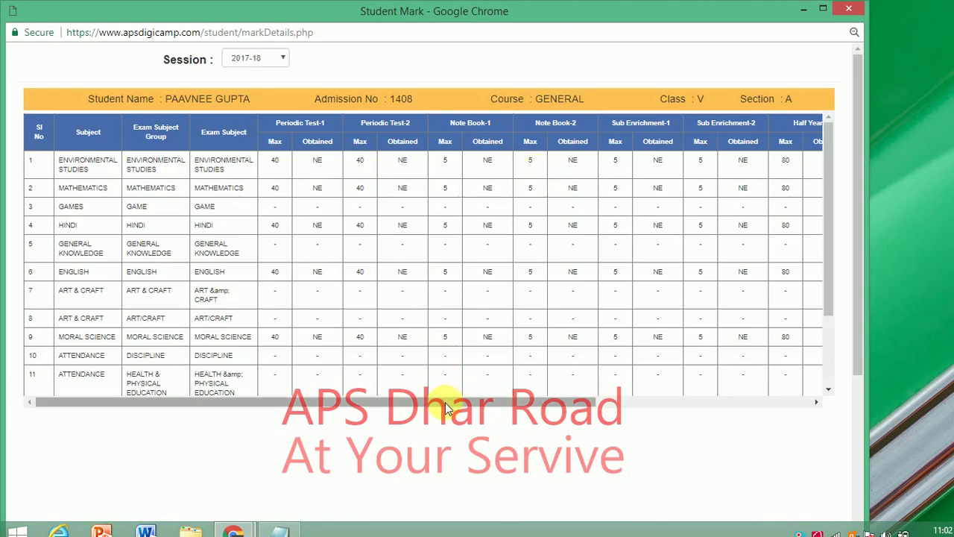
left_click_drag(446, 409, 707, 407)
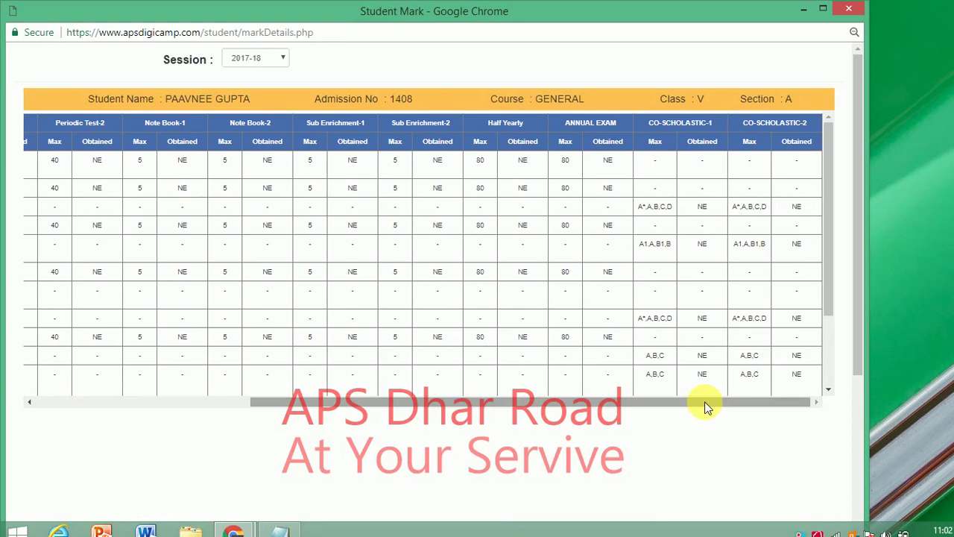
left_click_drag(830, 271, 827, 354)
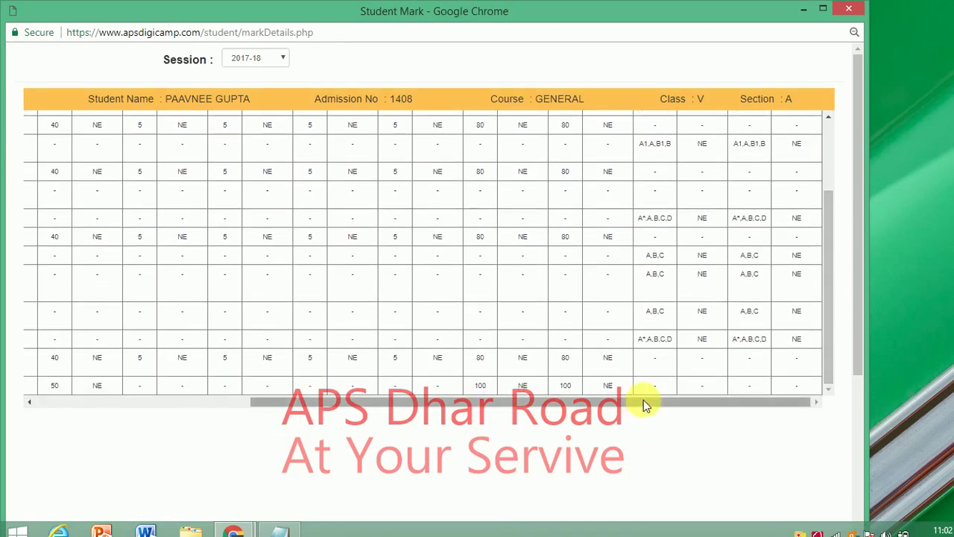
left_click_drag(644, 399, 416, 416)
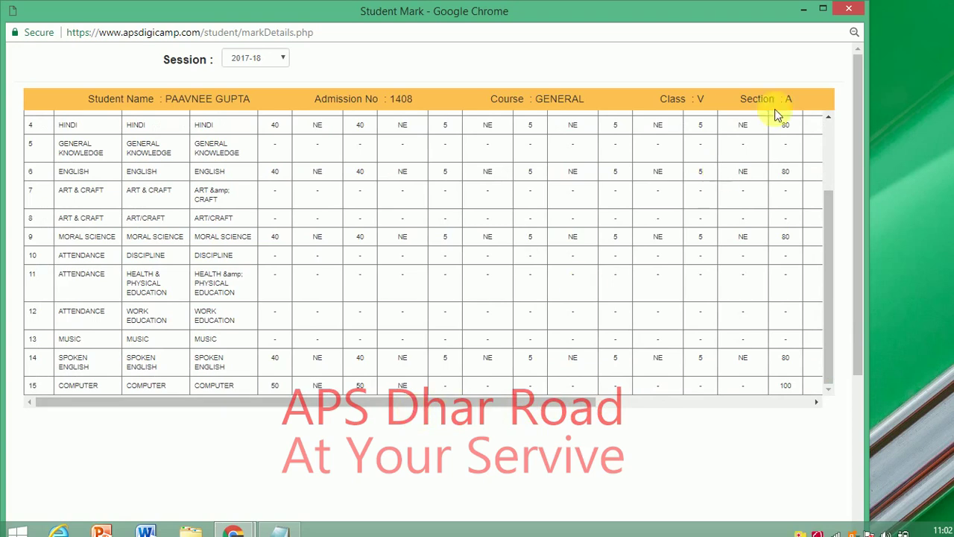
left_click(848, 11)
- View the class time table report and close it
mouse_move(692, 149)
left_click(725, 179)
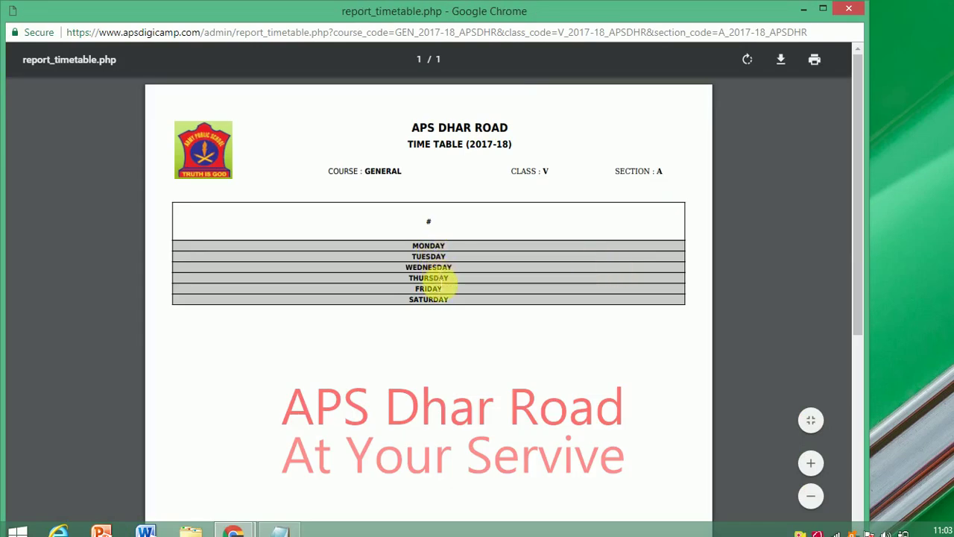
mouse_move(856, 313)
left_mouse_down()
mouse_move(858, 507)
mouse_move(863, 307)
left_mouse_up()
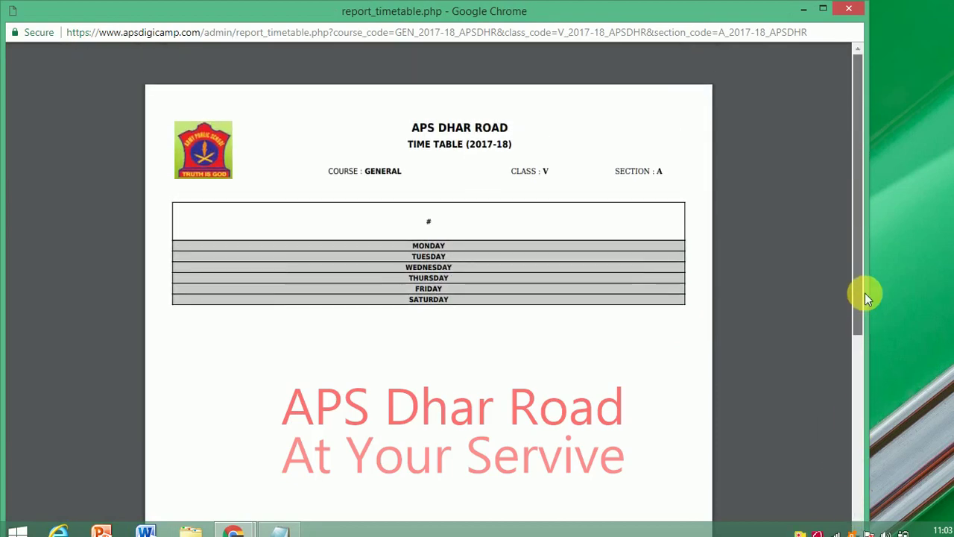
left_click(848, 12)
- Review the fee details, including the list of all dues, and close them
mouse_move(213, 260)
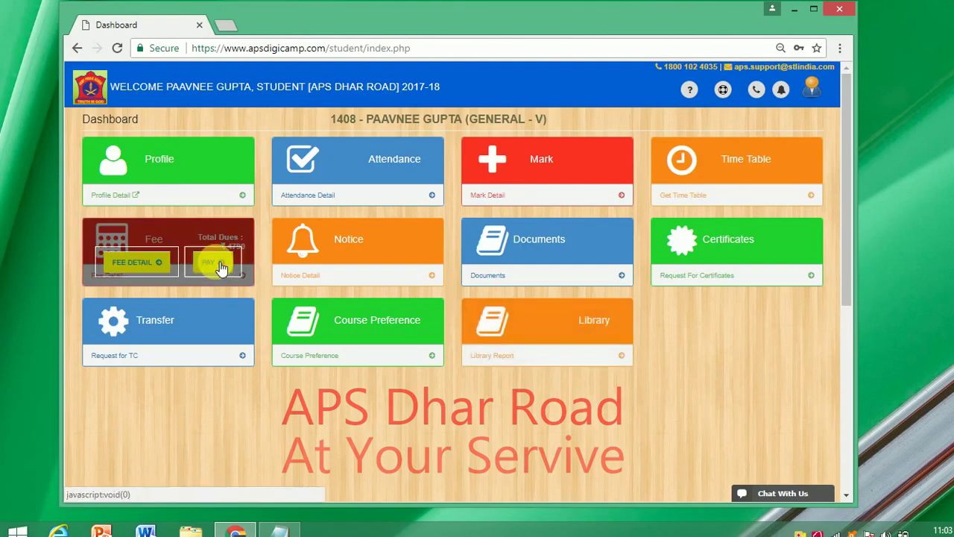
left_click(152, 266)
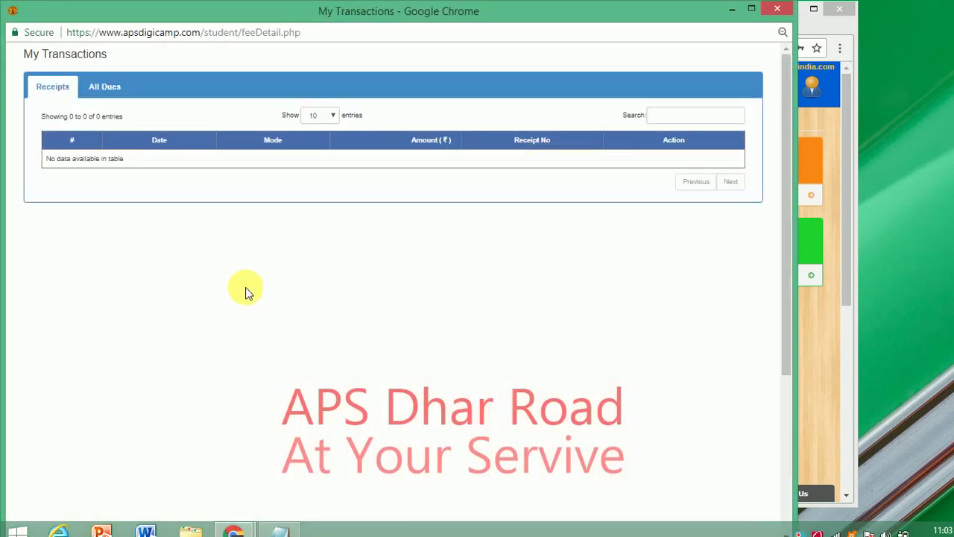
left_click(97, 89)
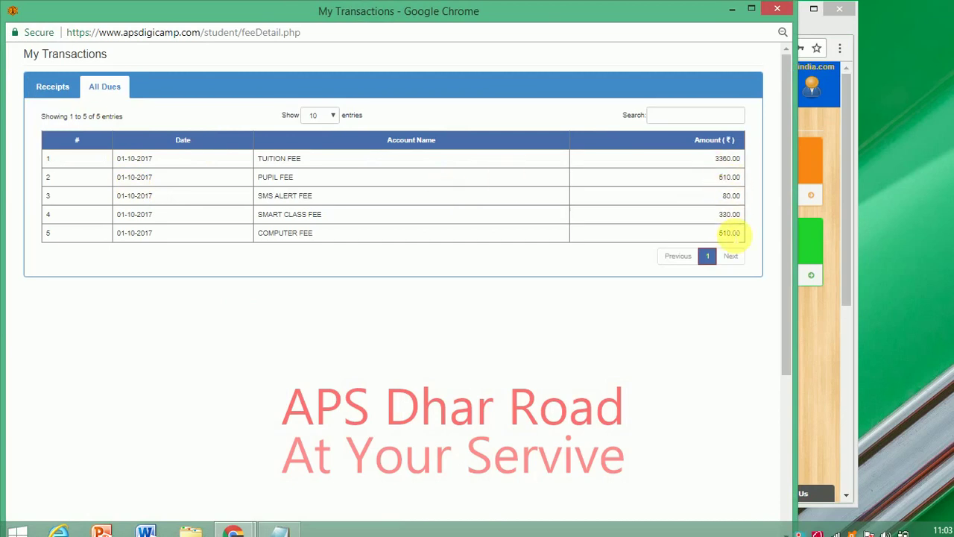
left_click(776, 12)
- Examine the online payment page's fee accounts and total due, and leave without paying
mouse_move(192, 251)
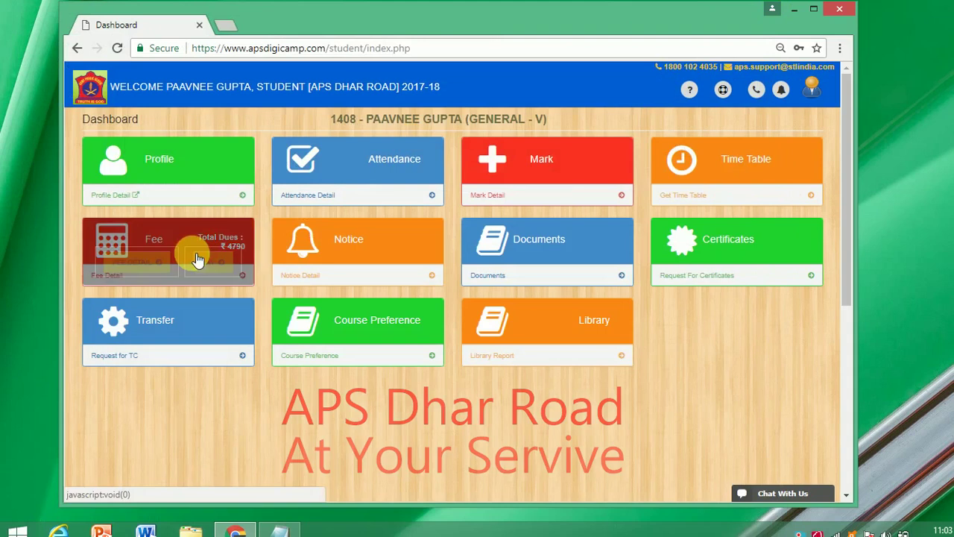
left_click(215, 261)
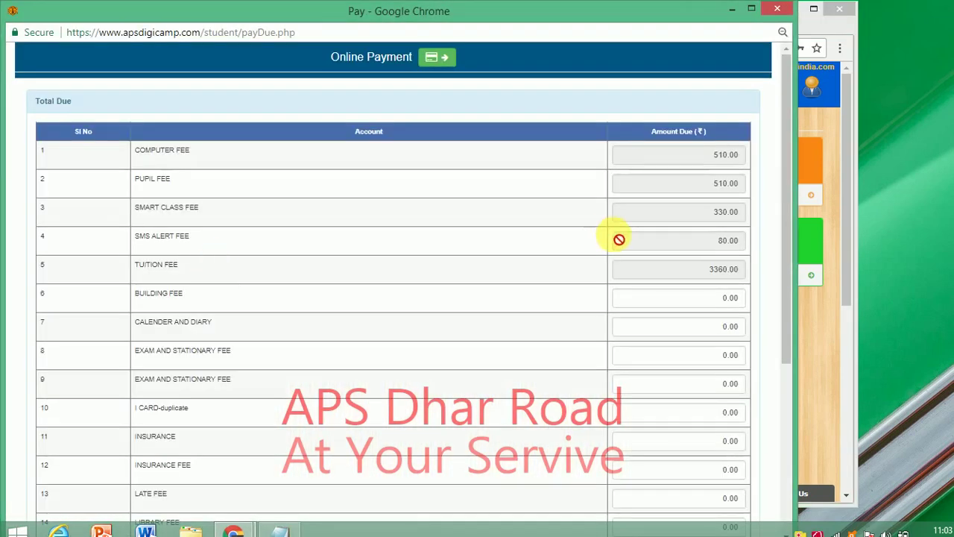
left_click_drag(788, 205, 765, 410)
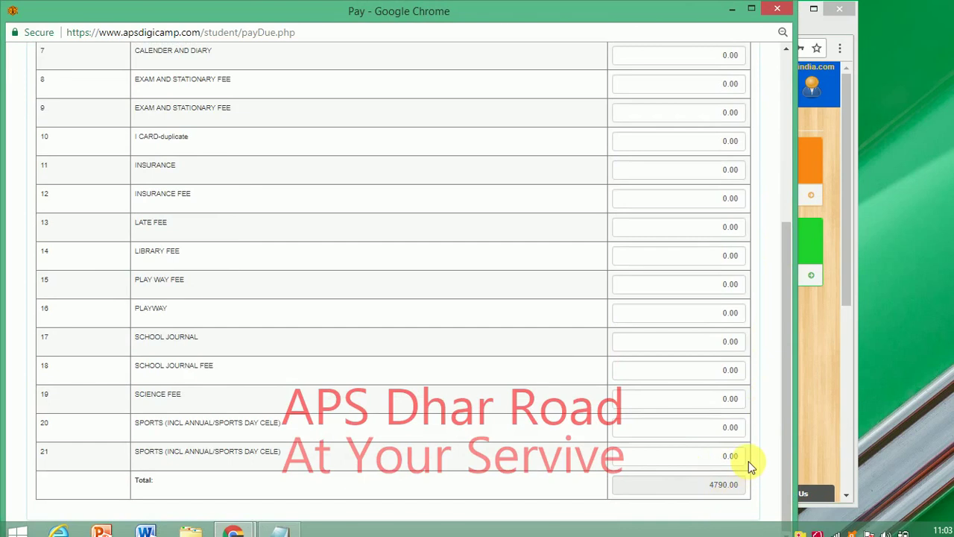
left_click_drag(786, 439, 794, 253)
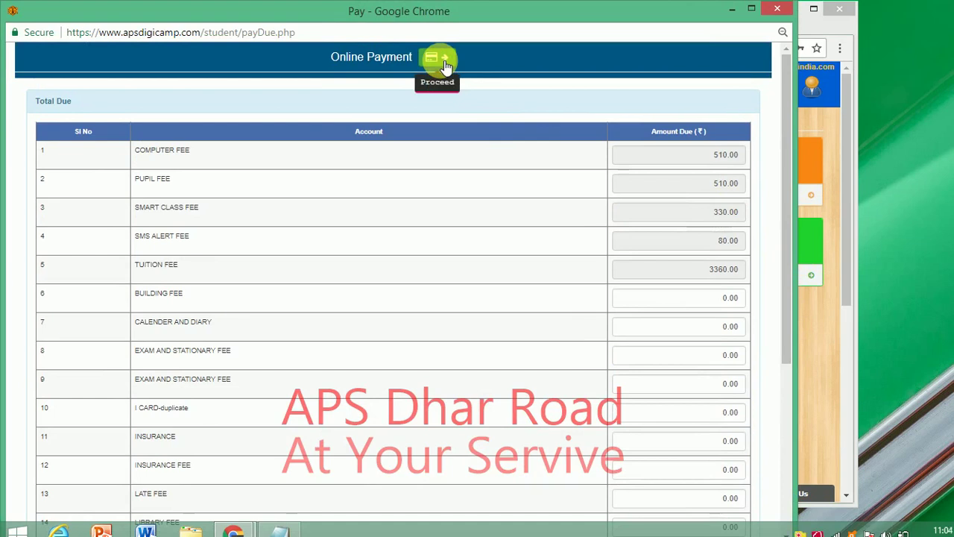
left_click(780, 9)
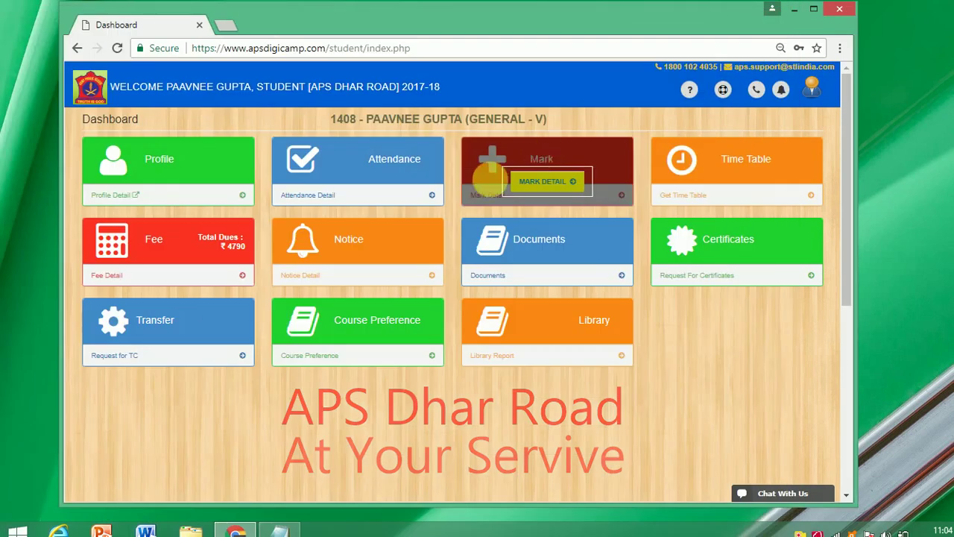
- Check the notice inbox and the shared documents inbox, closing each one after viewing
left_click(362, 261)
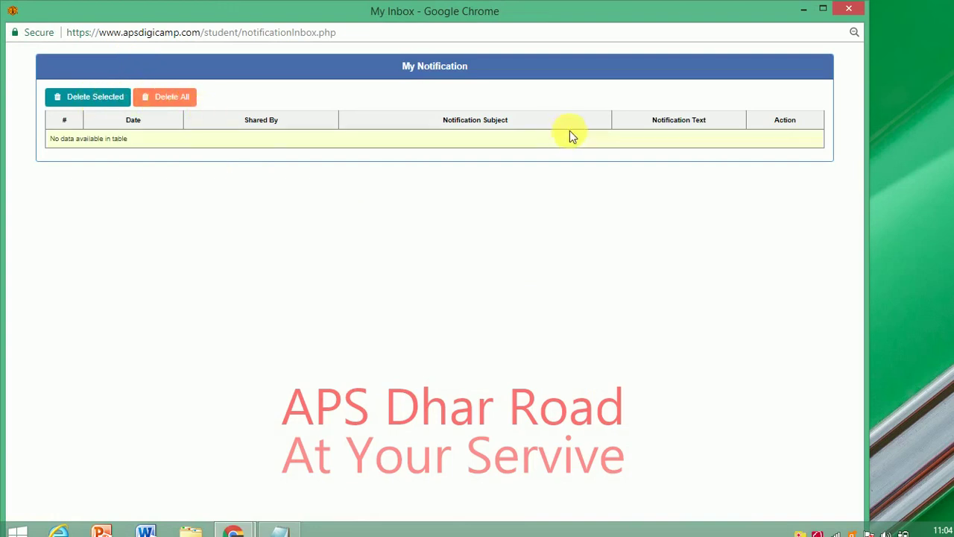
left_click(848, 9)
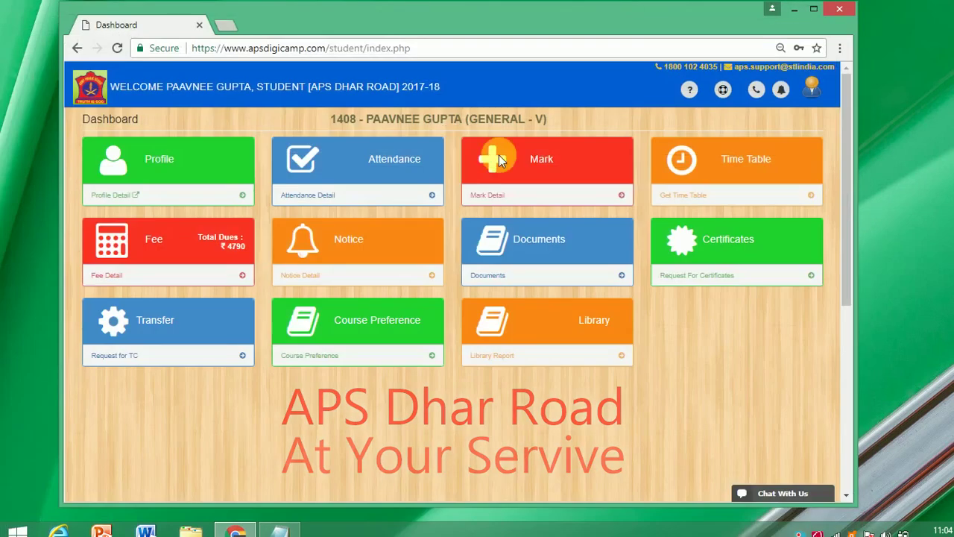
left_click(533, 262)
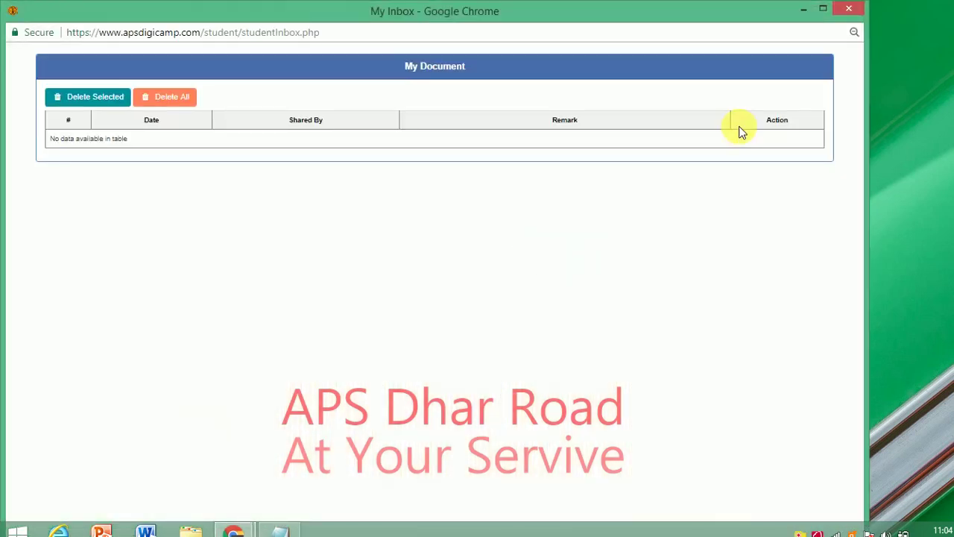
left_click(849, 11)
- Open the certificate request page from the student dashboard
mouse_move(713, 238)
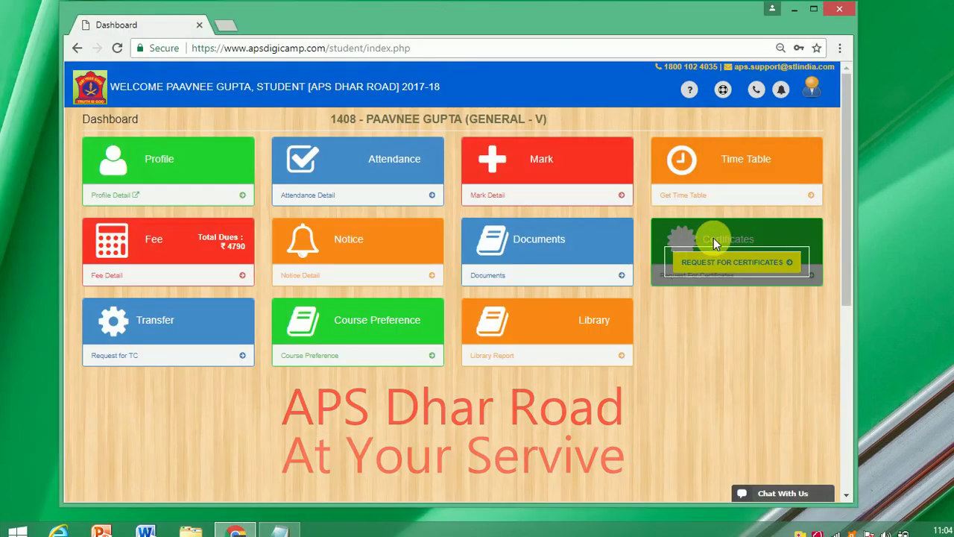
scroll(715, 246, "down", 5)
scroll(717, 248, "up", 5)
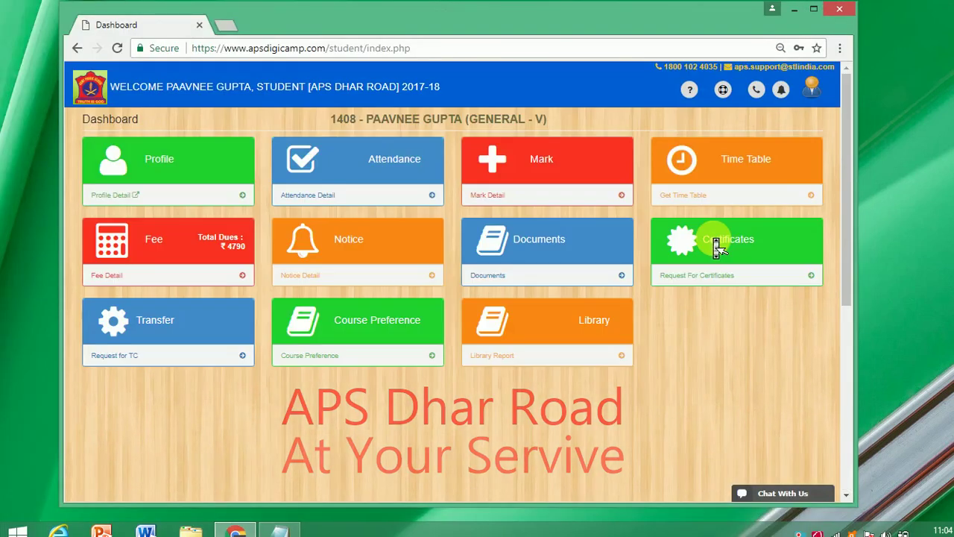
left_click(720, 259)
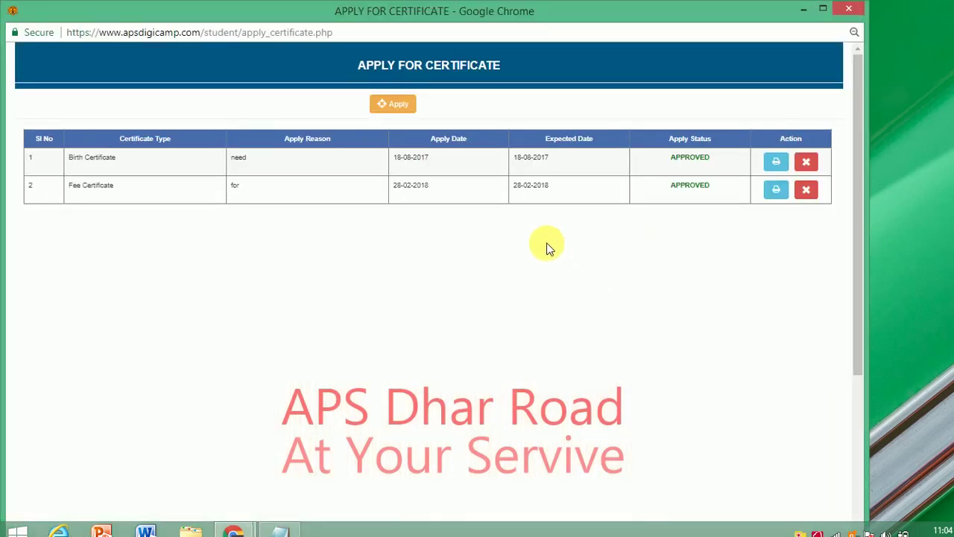
- Try to submit a Birth Certificate application with expected date 07-03-2018 and reason "just for test"
left_click(400, 112)
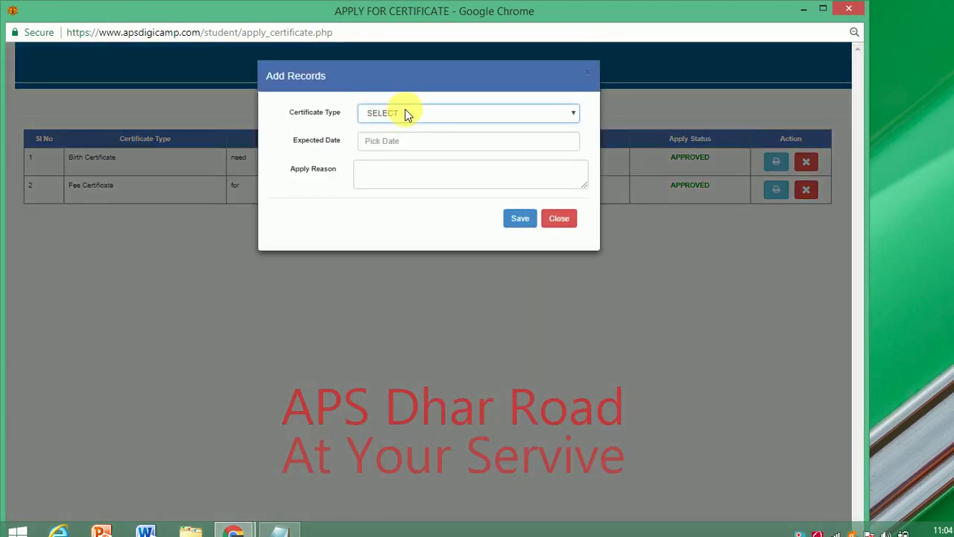
left_click(406, 113)
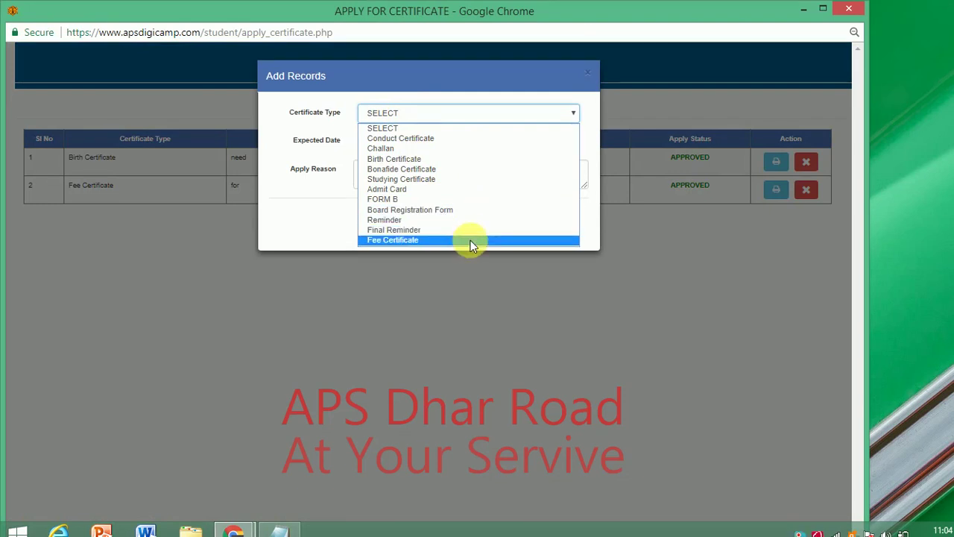
left_click(470, 159)
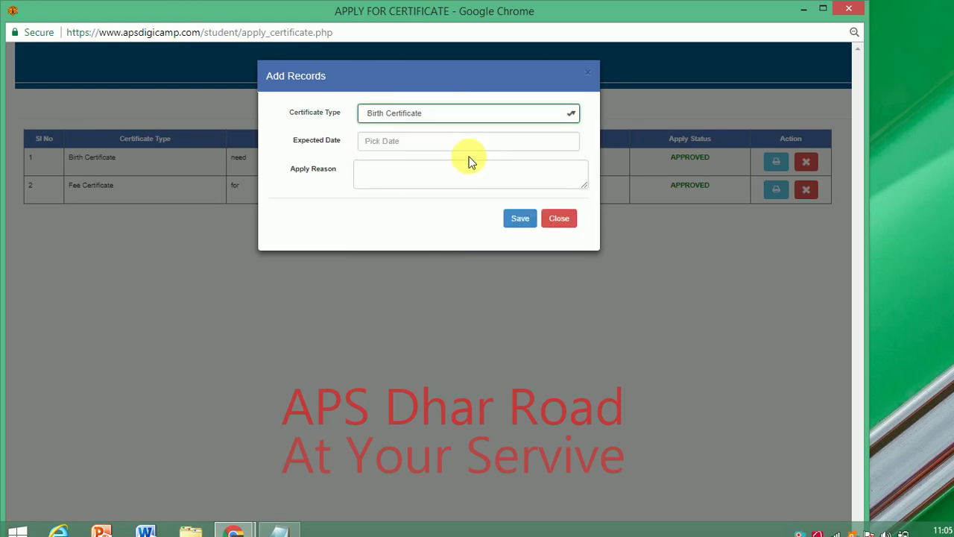
left_click(471, 147)
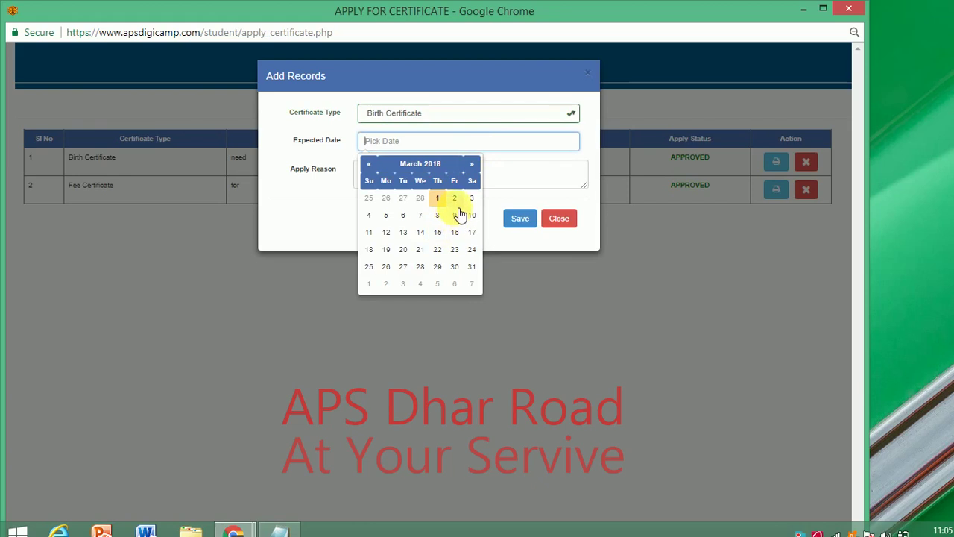
left_click(420, 215)
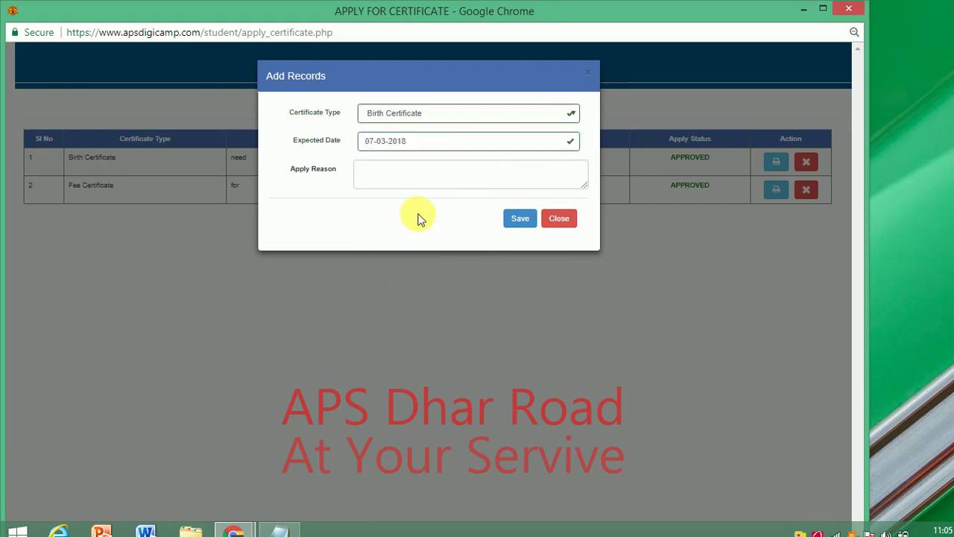
left_click(456, 187)
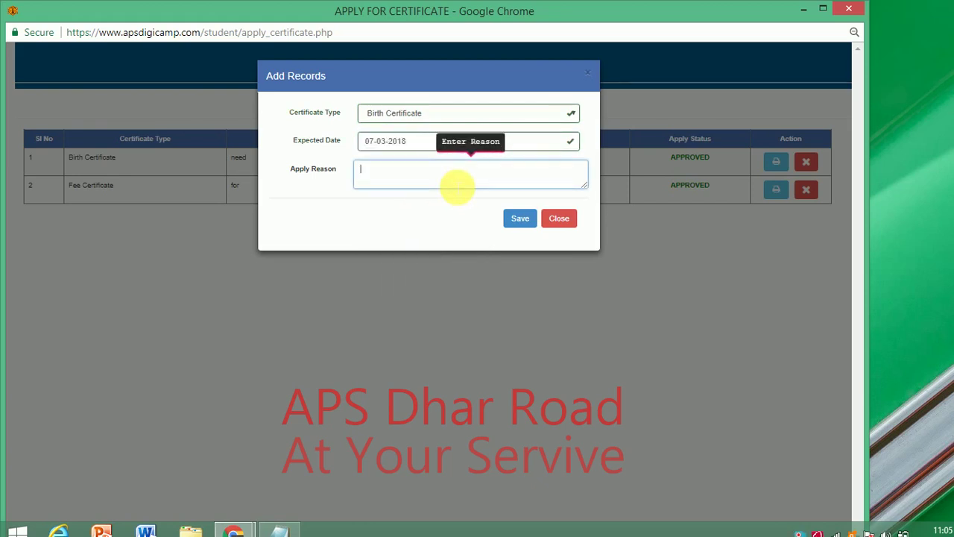
type("just for")
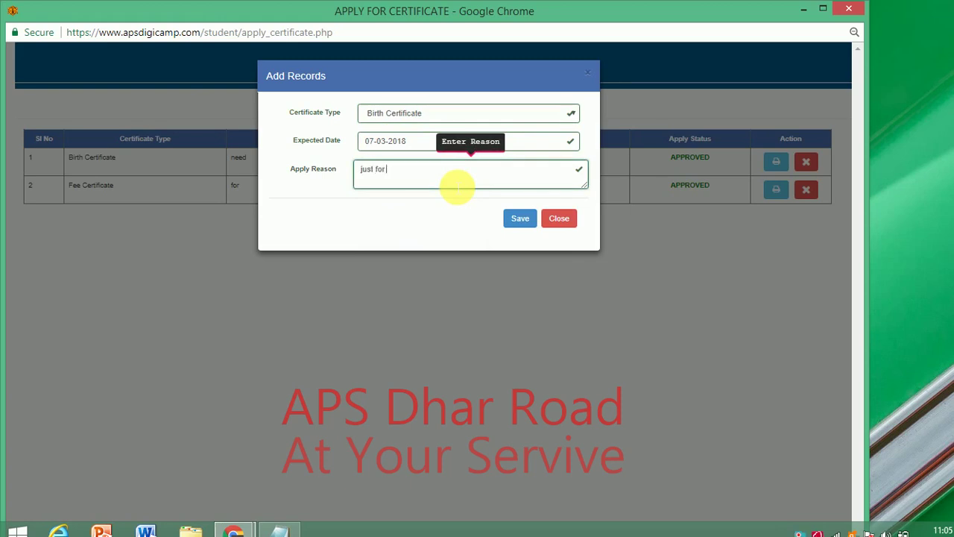
type(" test")
left_click(526, 218)
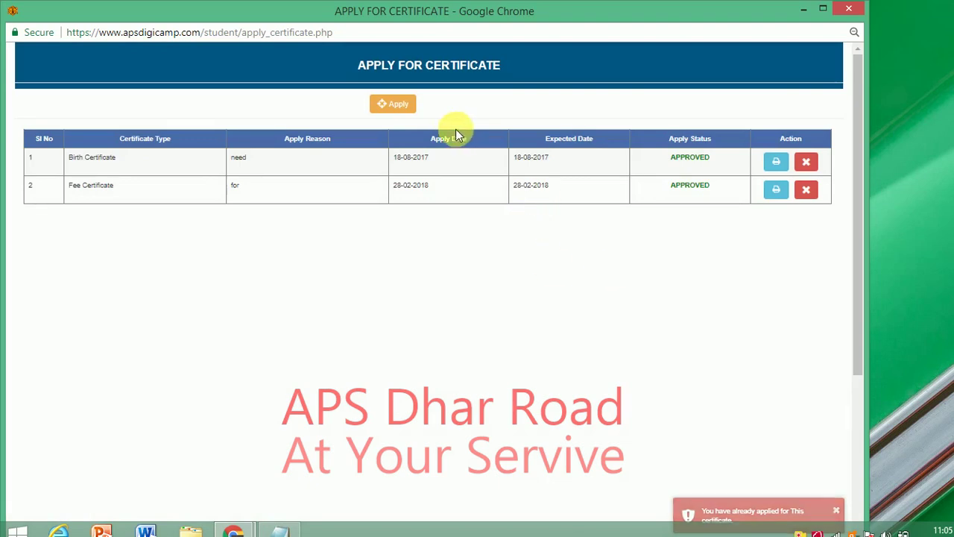
- Submit a Challan certificate application with expected date 07-03-2018 and reason "i lost 1"
left_click(407, 108)
left_click(401, 118)
left_click(401, 150)
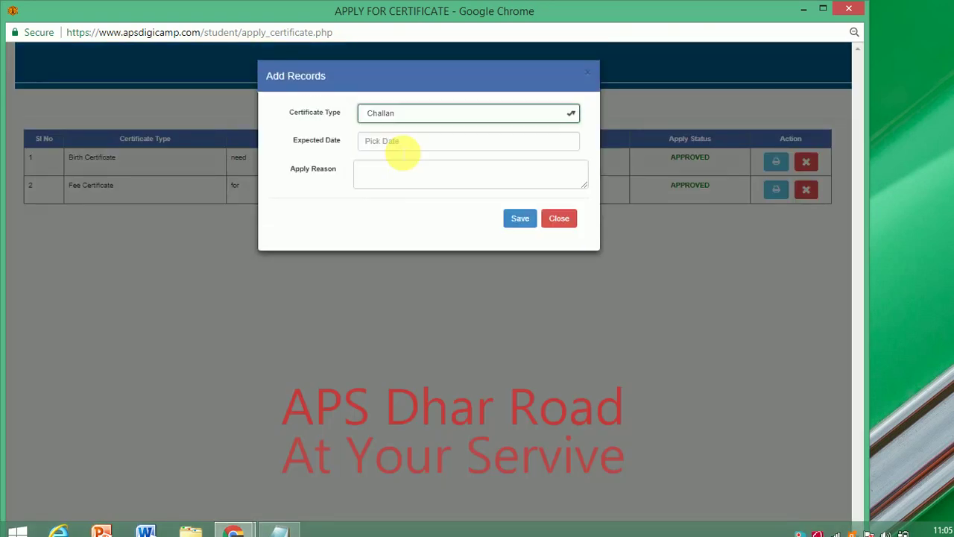
left_click(401, 142)
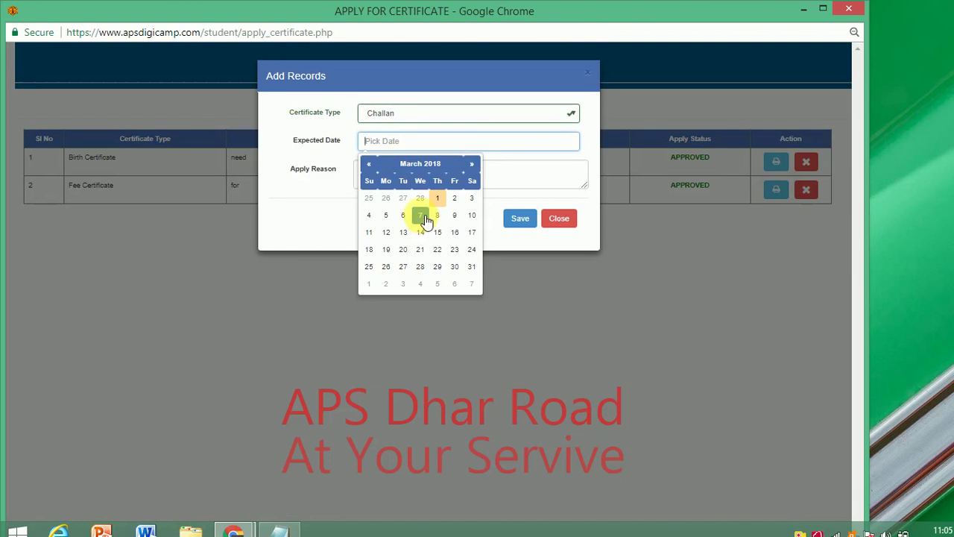
left_click(422, 192)
left_click(397, 143)
left_click(419, 215)
left_click(402, 173)
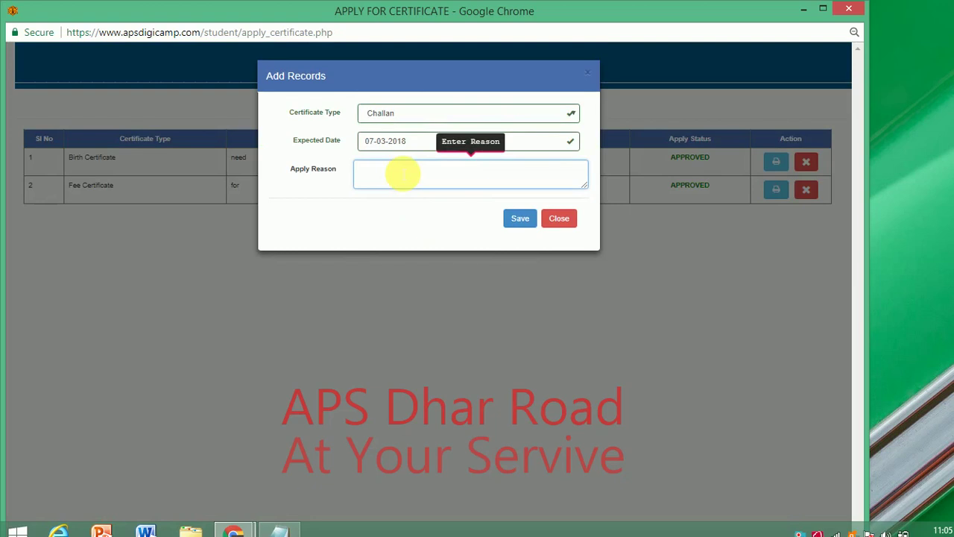
type("i lost 1")
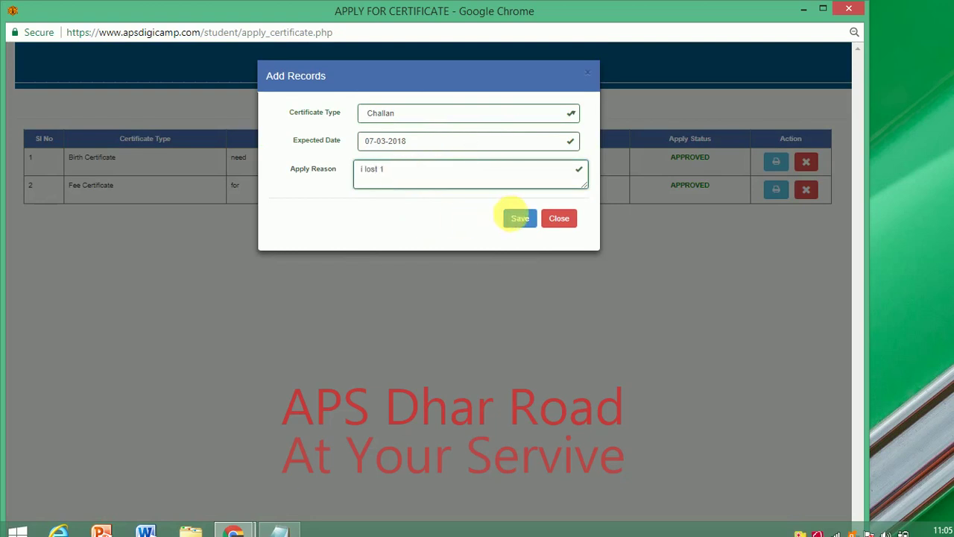
left_click(513, 216)
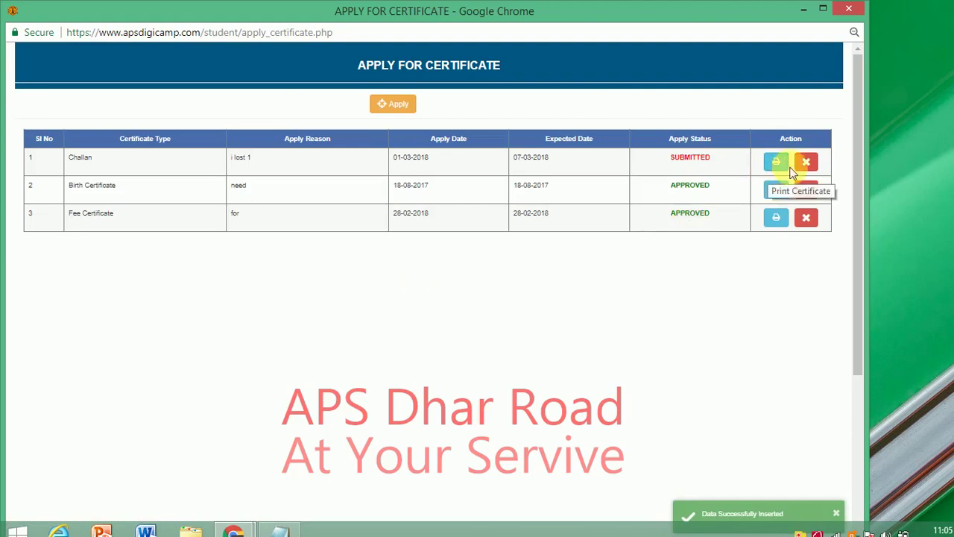
- Try to print the approved Fee Certificate, and close the certificate request page
left_click(782, 218)
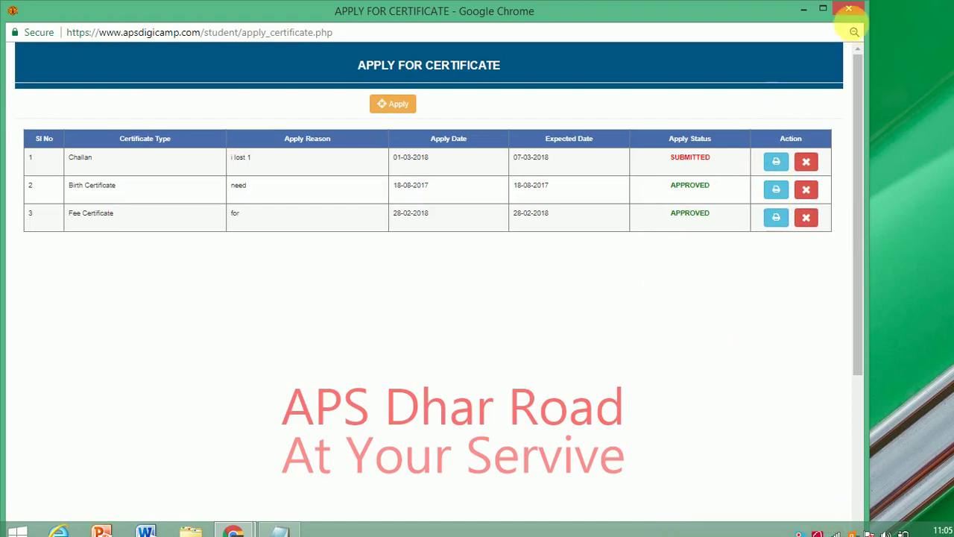
left_click(848, 9)
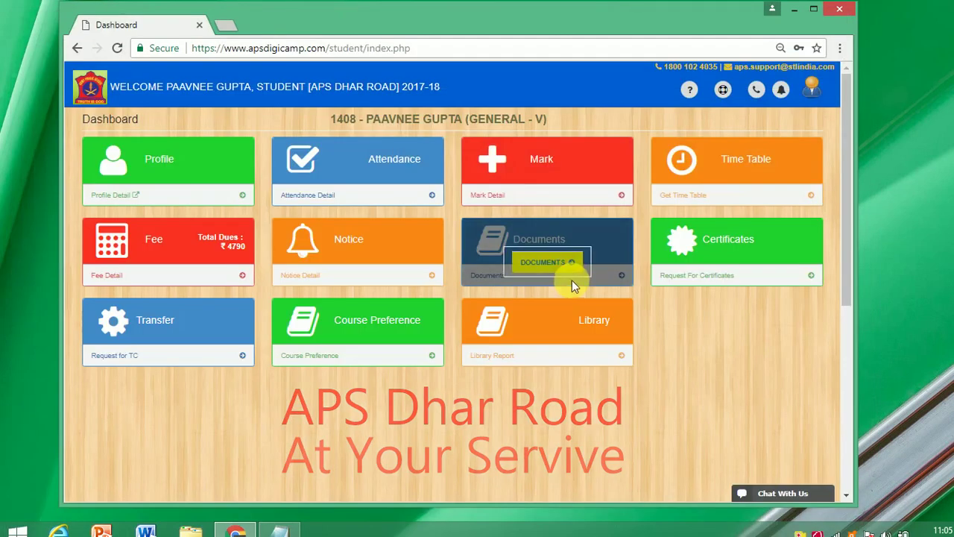
- Start a transfer certificate application from the dashboard and select ARMY PUBLIC SCHOOL, FAZILKA as the school applied to
left_click(167, 335)
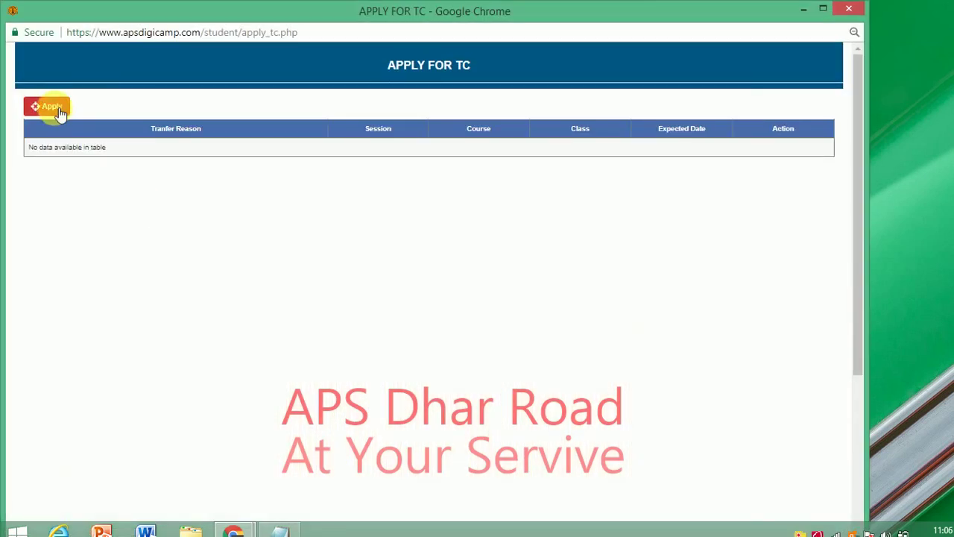
left_click(54, 107)
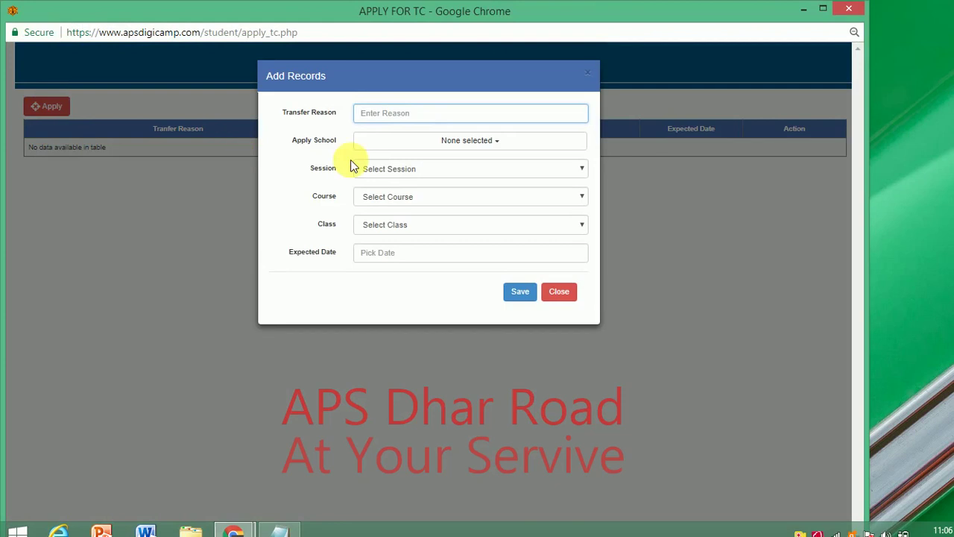
left_click(440, 146)
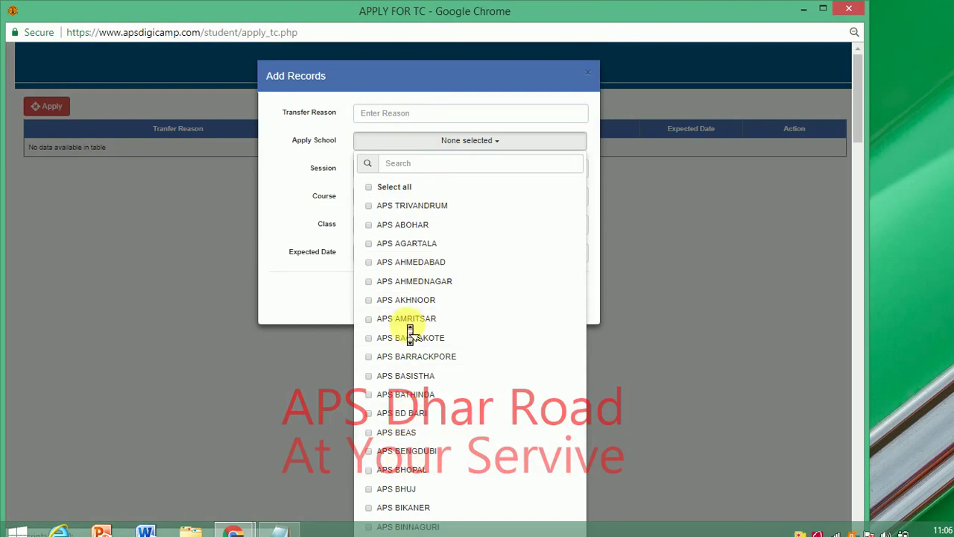
scroll(412, 332, "down", 1)
scroll(412, 332, "down", 20)
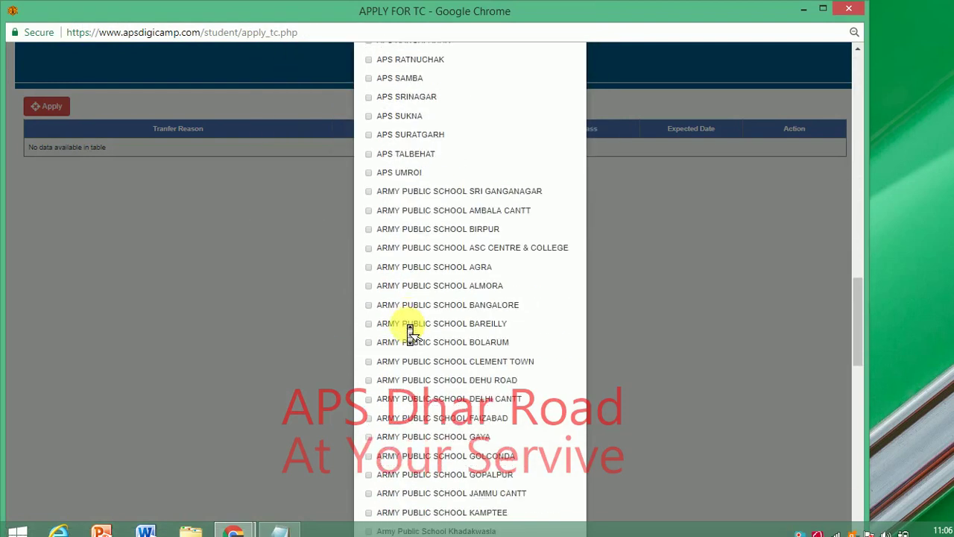
scroll(412, 332, "down", 20)
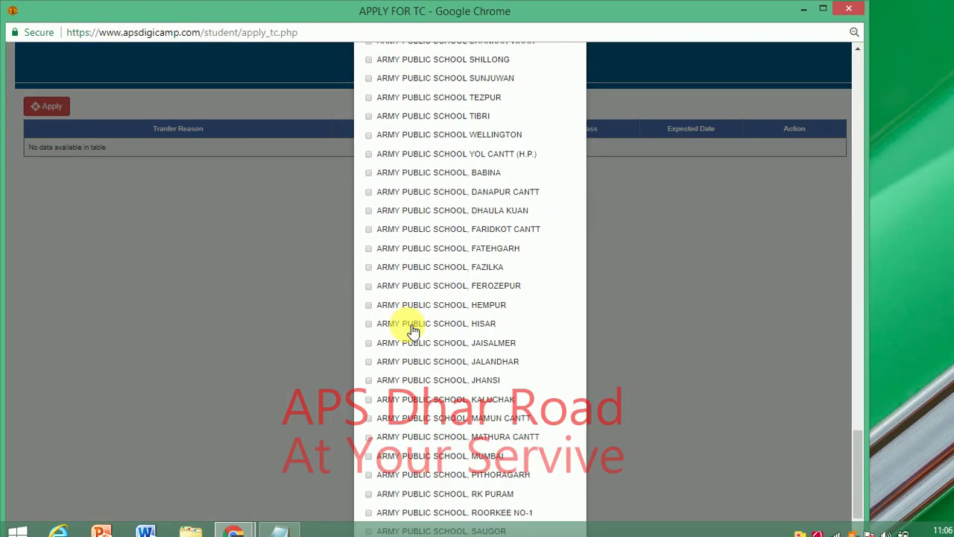
left_click(422, 270)
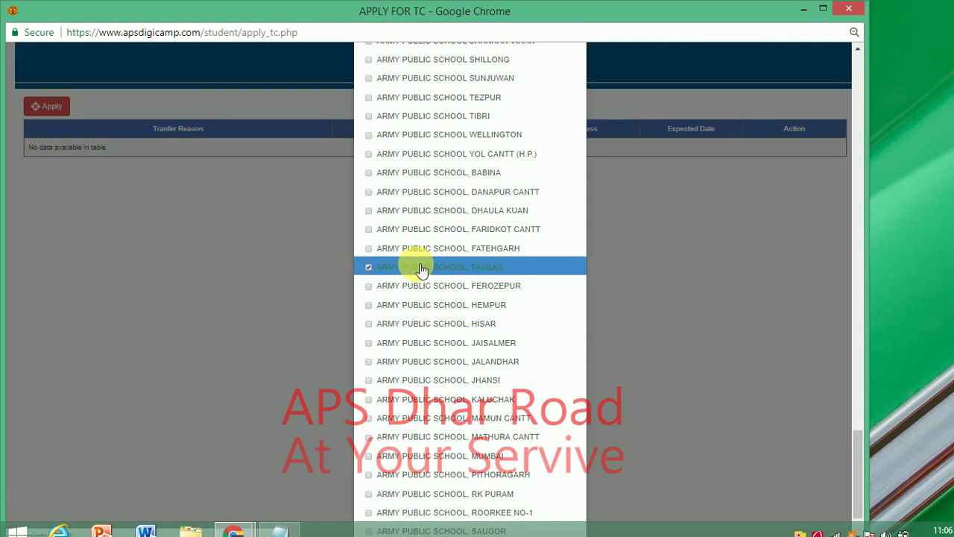
left_click(307, 265)
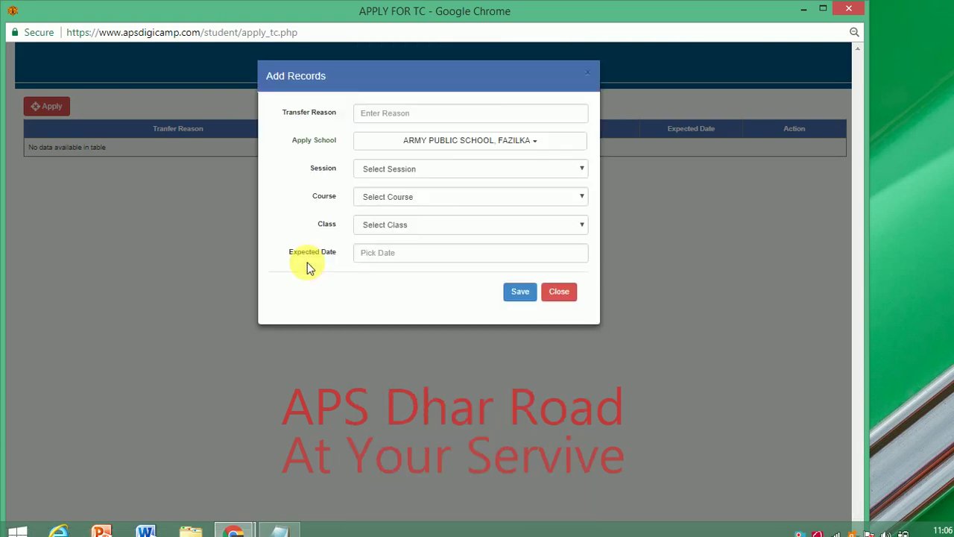
- Set the transfer application's session to 2018-2019, course to GENERAL and class to VI
left_click(486, 168)
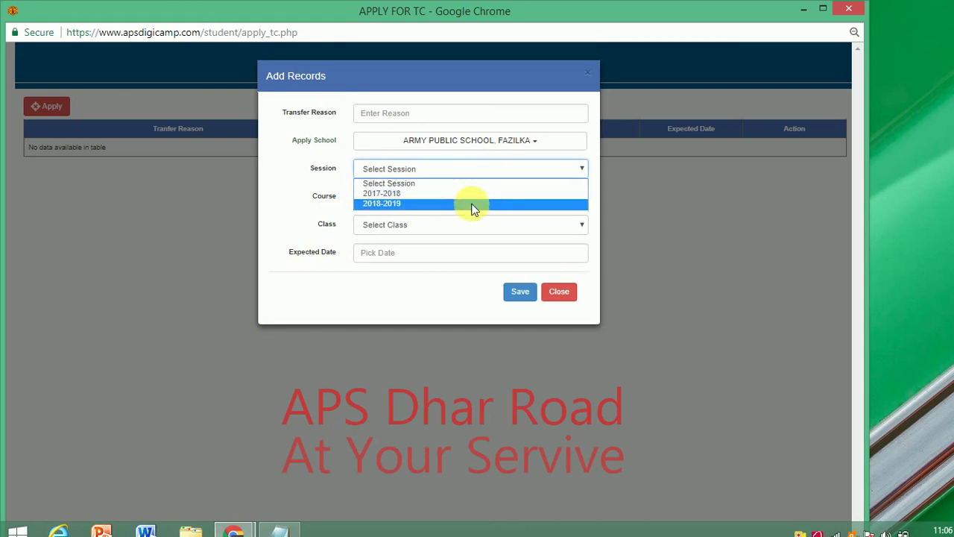
left_click(472, 203)
left_click(472, 203)
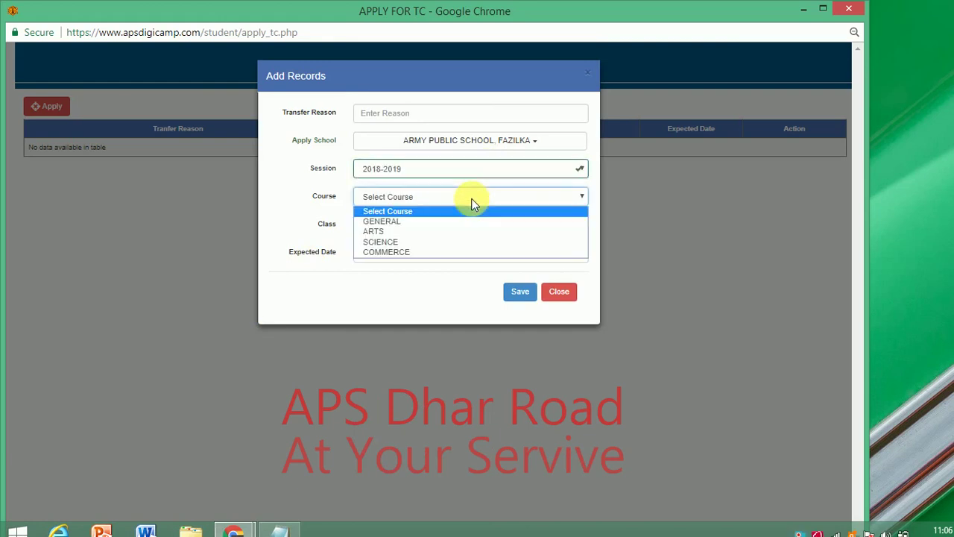
left_click(462, 222)
left_click(462, 223)
left_click(438, 303)
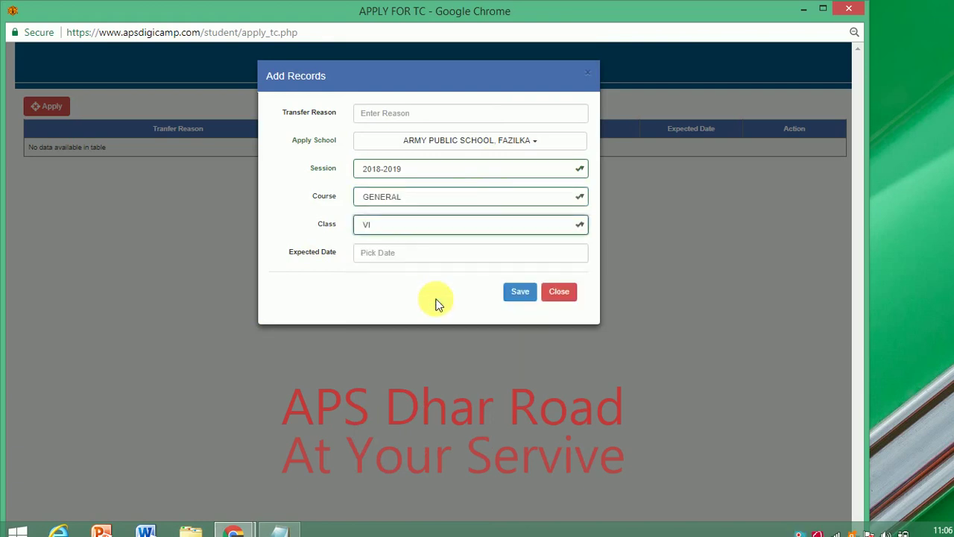
- Set the transfer's expected date to 10-05-2018, and close the application and its page without saving
left_click(440, 256)
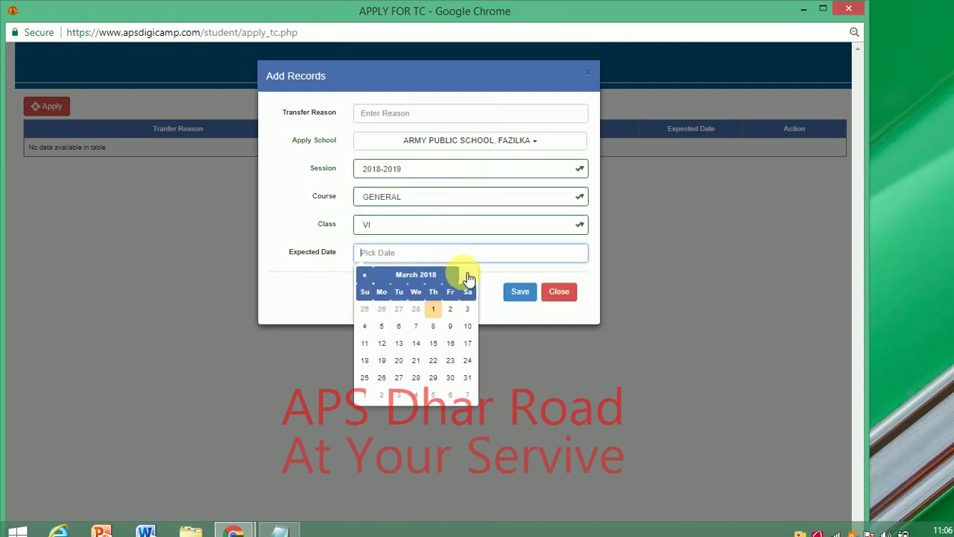
left_click(468, 275)
left_click(468, 275)
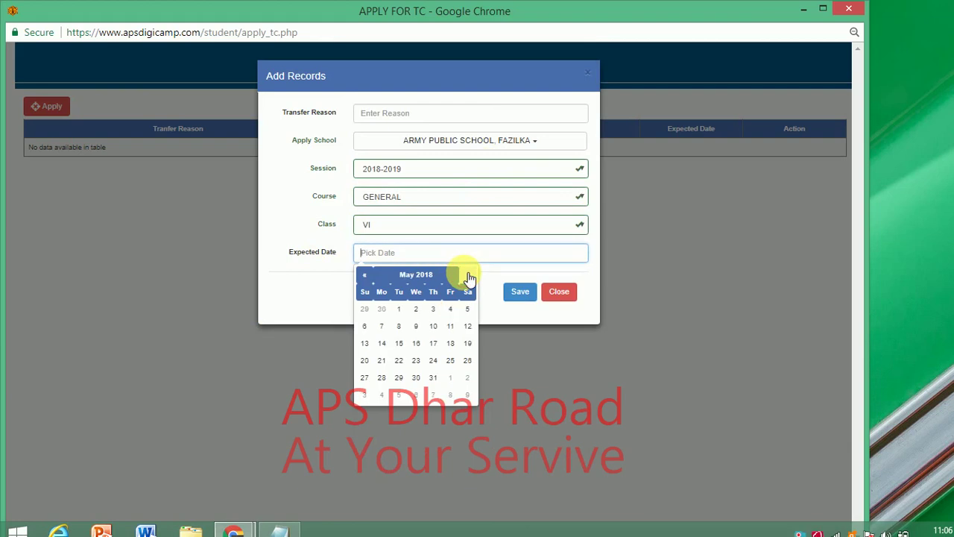
left_click(434, 328)
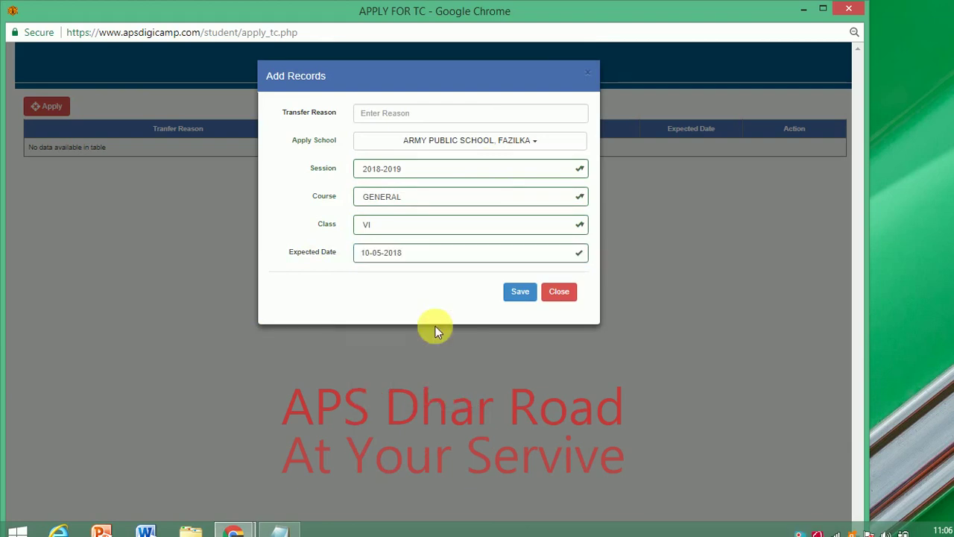
left_click(569, 295)
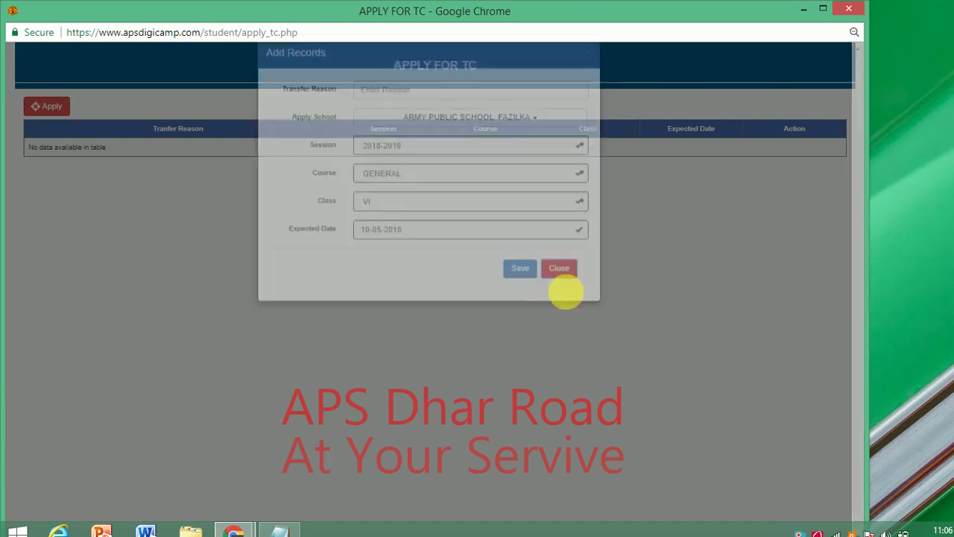
left_click(849, 8)
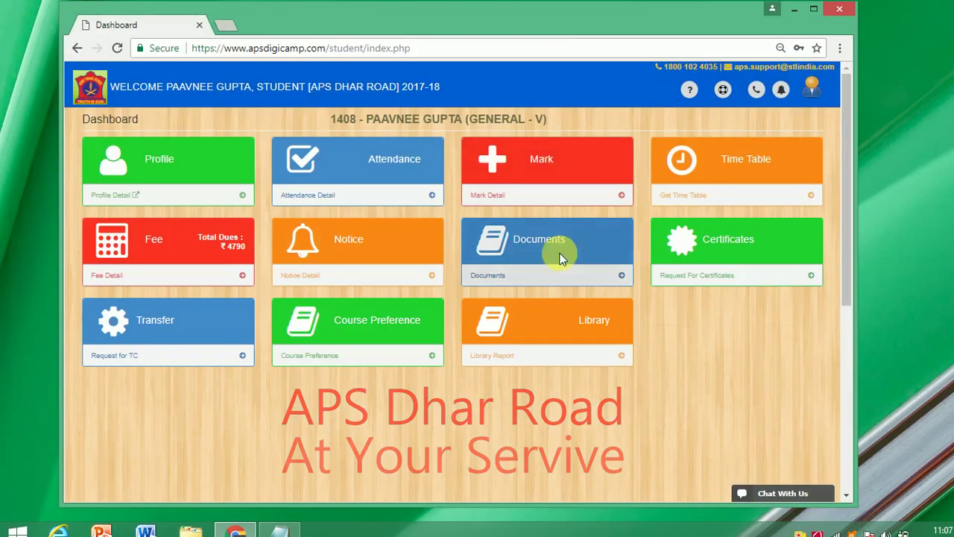
- Check the course preference form and the library report from the dashboard, closing each one after viewing
left_click(368, 339)
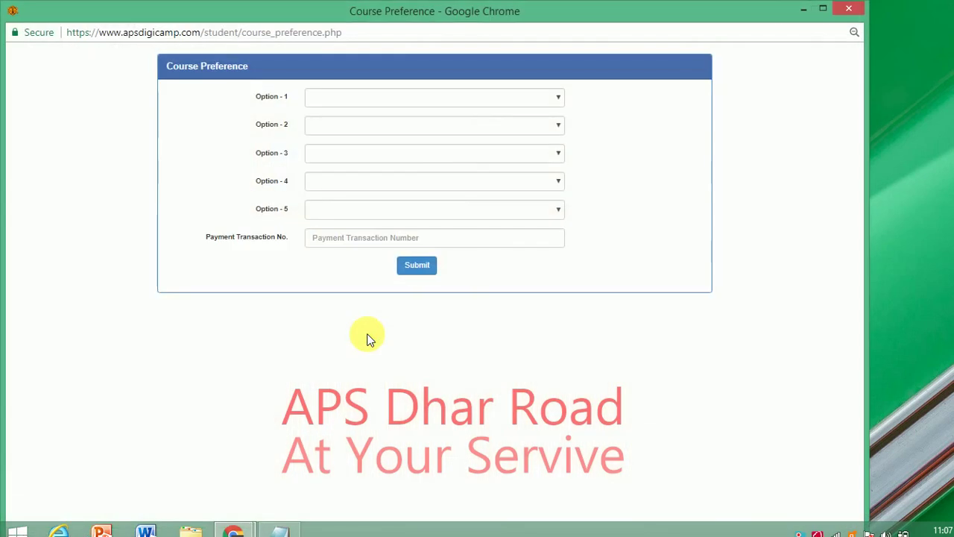
left_click(558, 100)
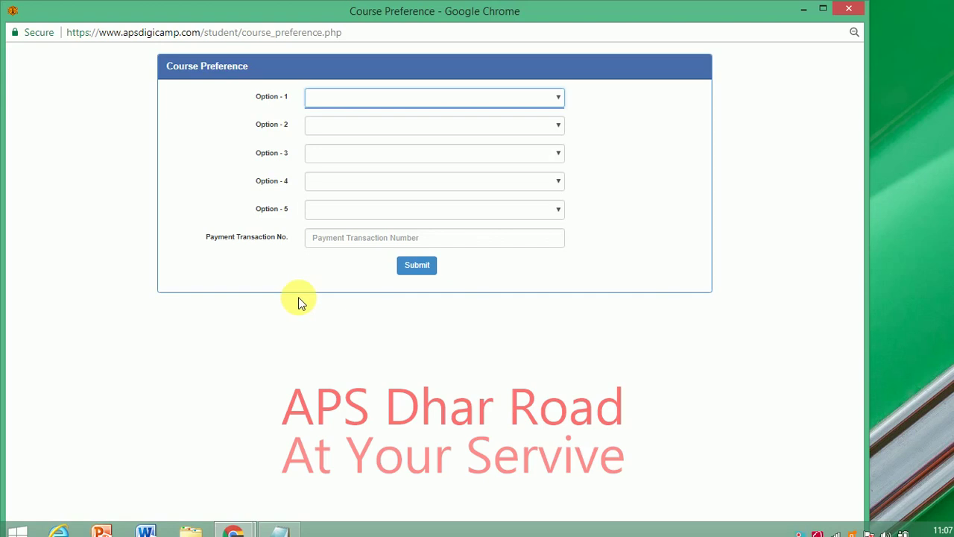
left_click(848, 12)
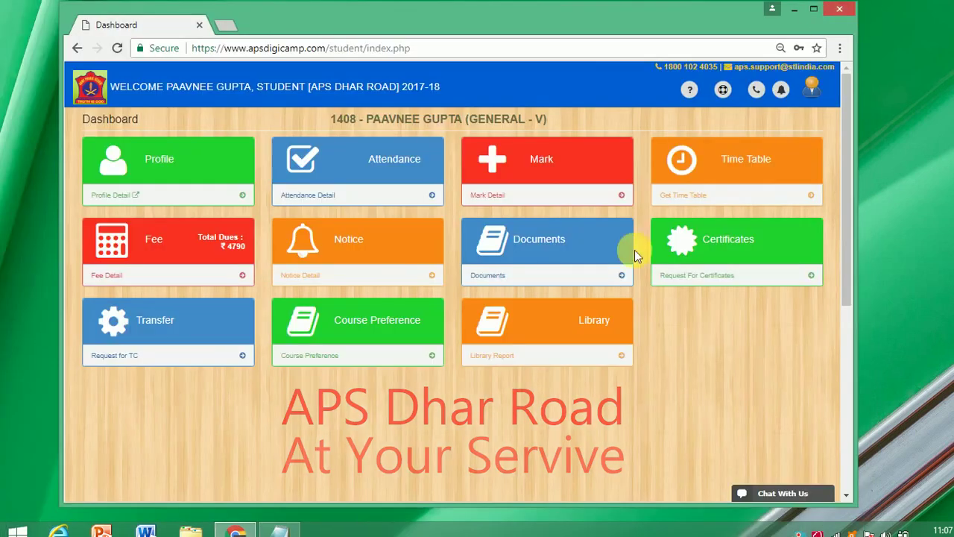
left_click(552, 341)
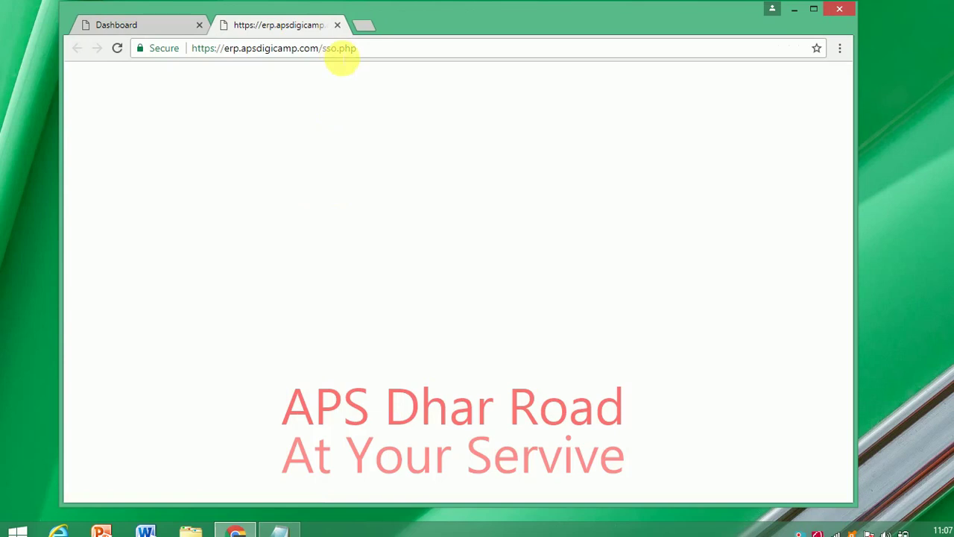
left_click(336, 26)
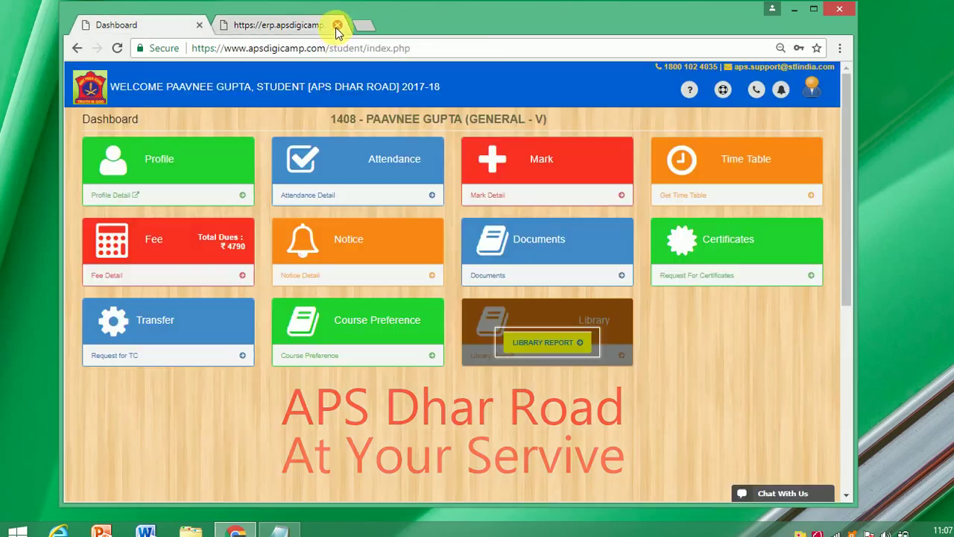
- Log out of the student account
mouse_move(735, 237)
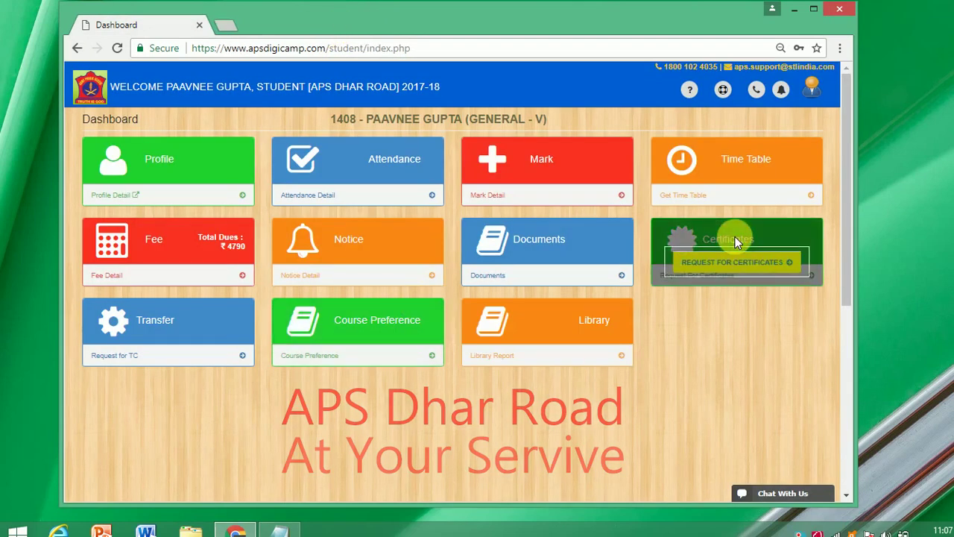
left_click(815, 94)
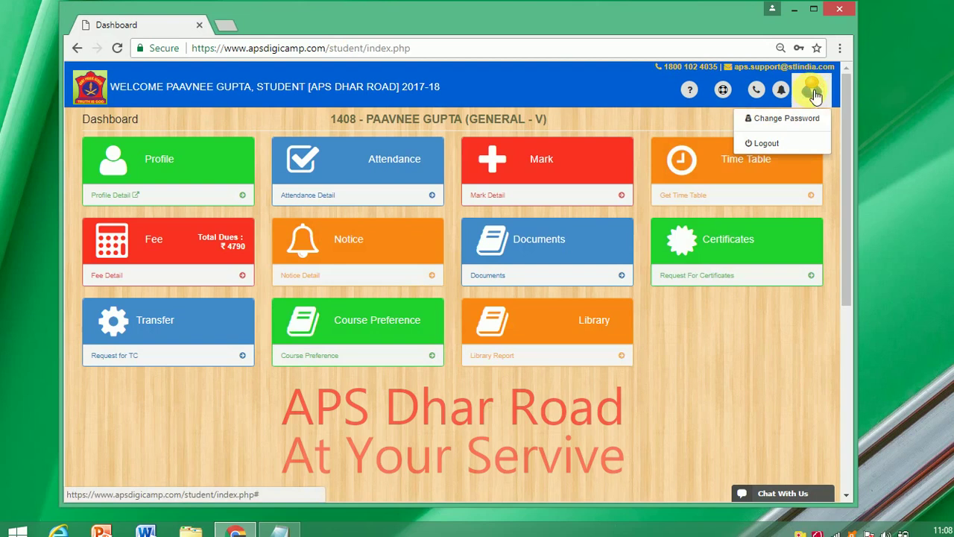
left_click(765, 141)
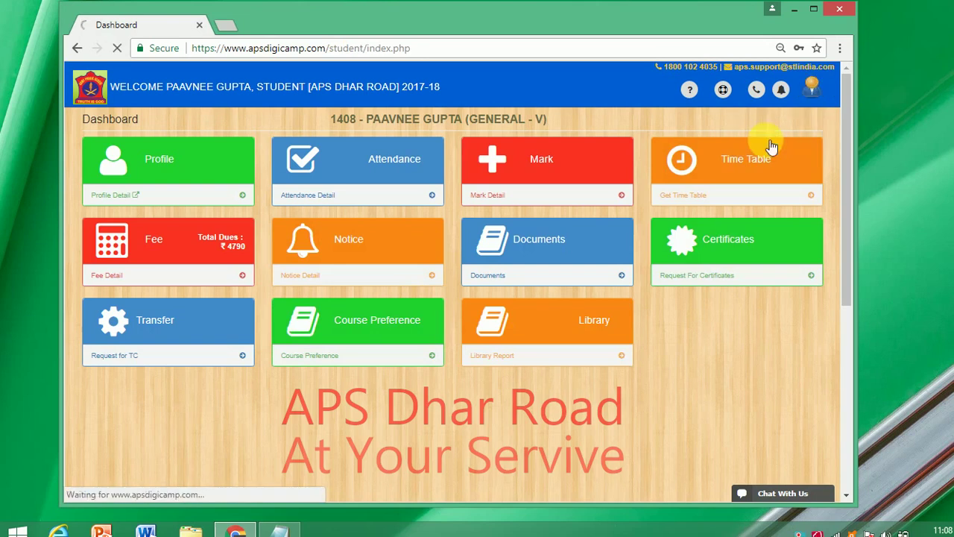